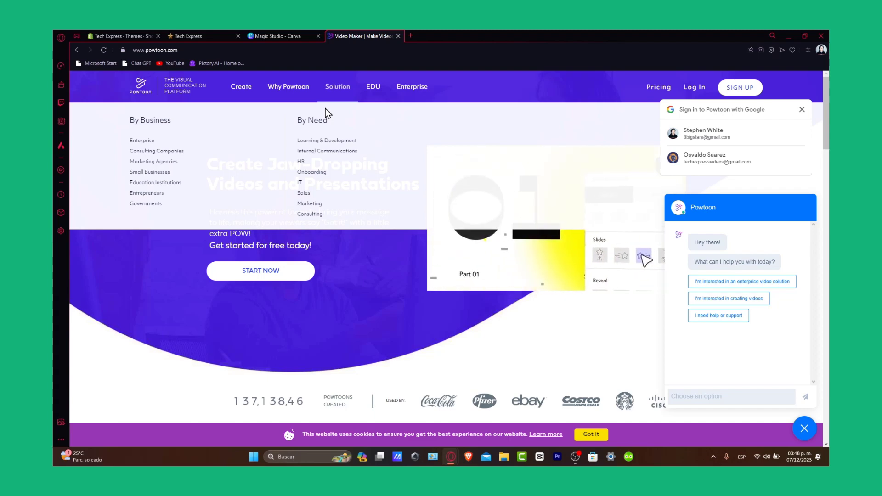
Browse the Powtoon homepage, then create a free account by signing up with Google
{"action": "scroll", "coordinate": [514, 230], "scroll_direction": "down", "scroll_amount": 10}
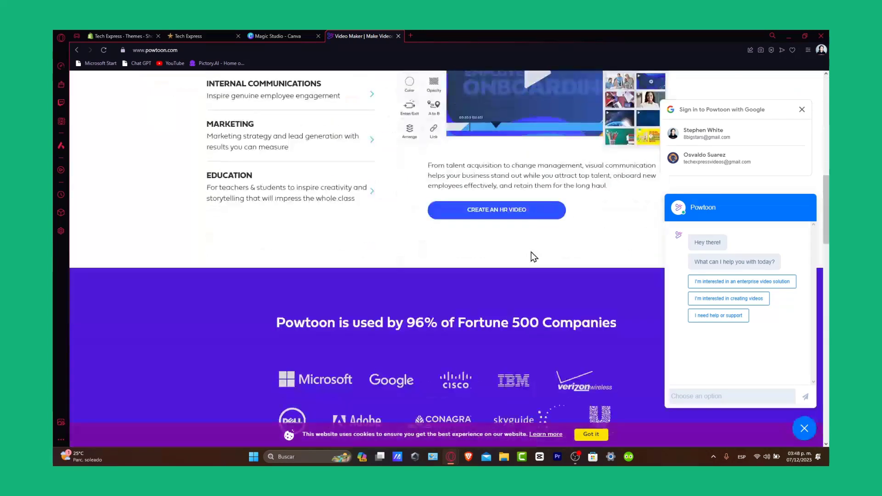
{"action": "scroll", "coordinate": [531, 252], "scroll_direction": "down", "scroll_amount": 3}
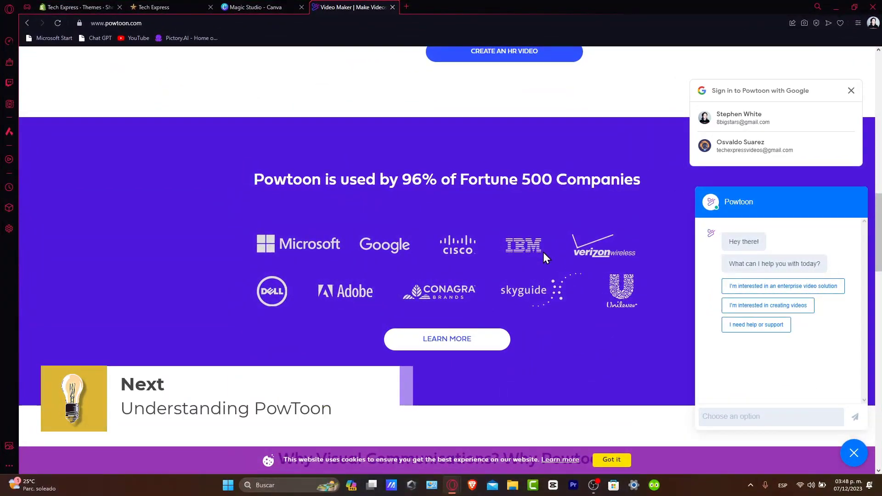
{"action": "scroll", "coordinate": [543, 253], "scroll_direction": "down", "scroll_amount": 10}
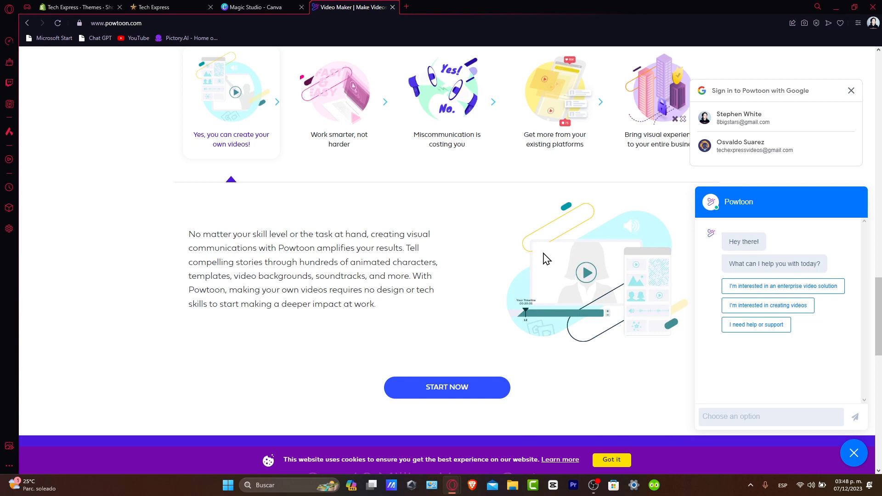
{"action": "scroll", "coordinate": [566, 288], "scroll_direction": "down", "scroll_amount": 9}
{"action": "scroll", "coordinate": [528, 258], "scroll_direction": "up", "scroll_amount": 6}
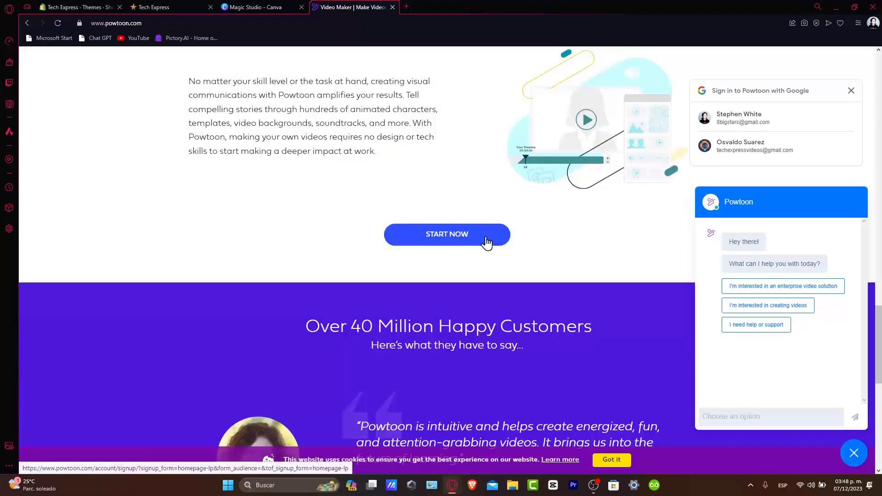
{"action": "scroll", "coordinate": [489, 243], "scroll_direction": "down", "scroll_amount": 3}
{"action": "left_click", "coordinate": [544, 309]}
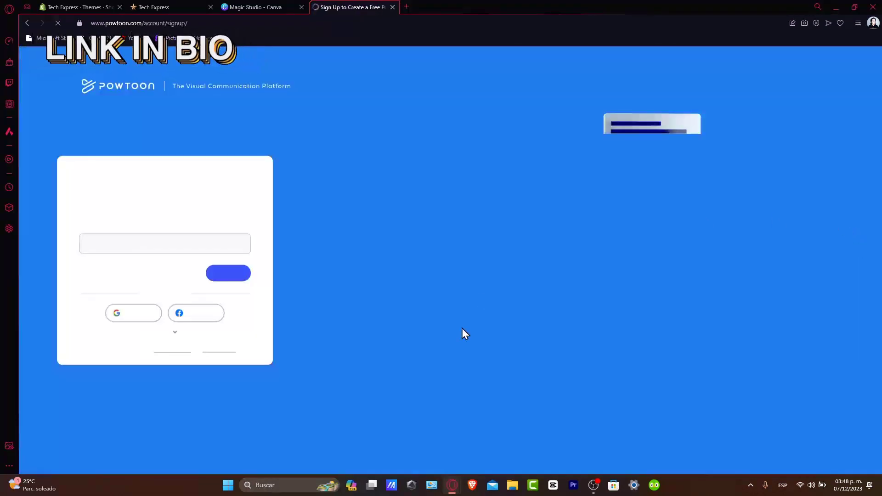
{"action": "left_click", "coordinate": [131, 314]}
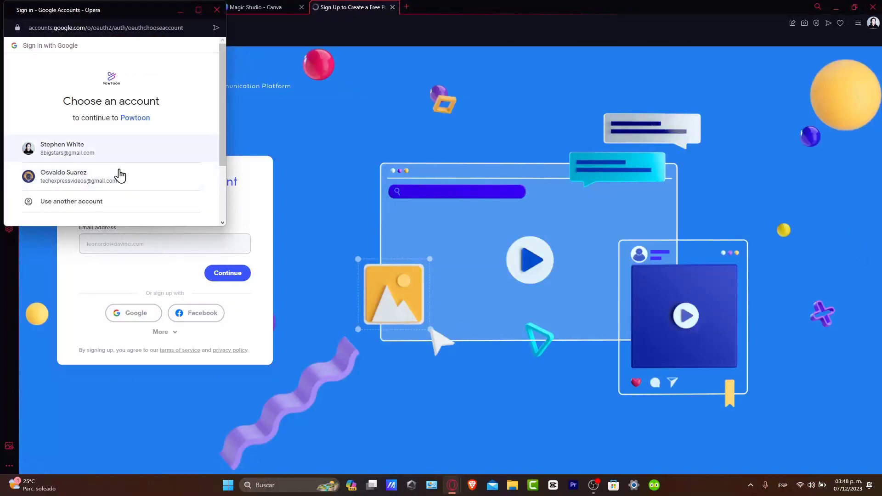
{"action": "left_click", "coordinate": [118, 190]}
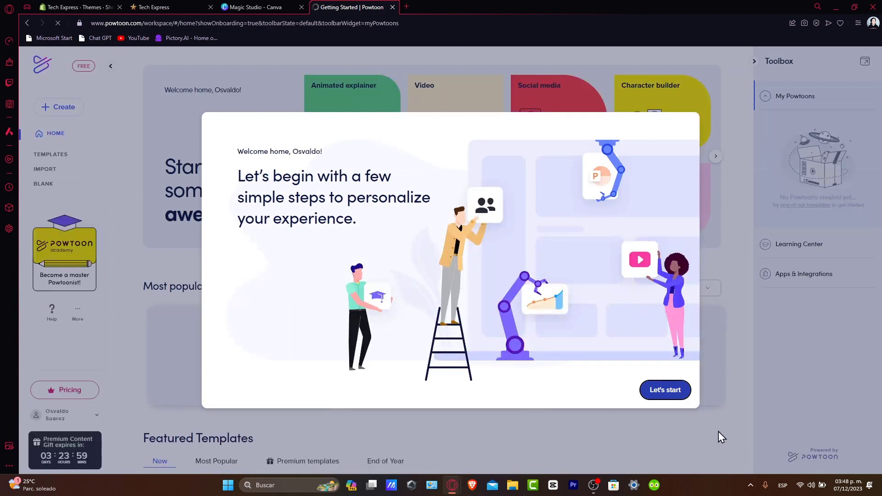
Answer onboarding with Personal Needs as the purpose and Social Media as the content type
{"action": "left_click", "coordinate": [677, 391]}
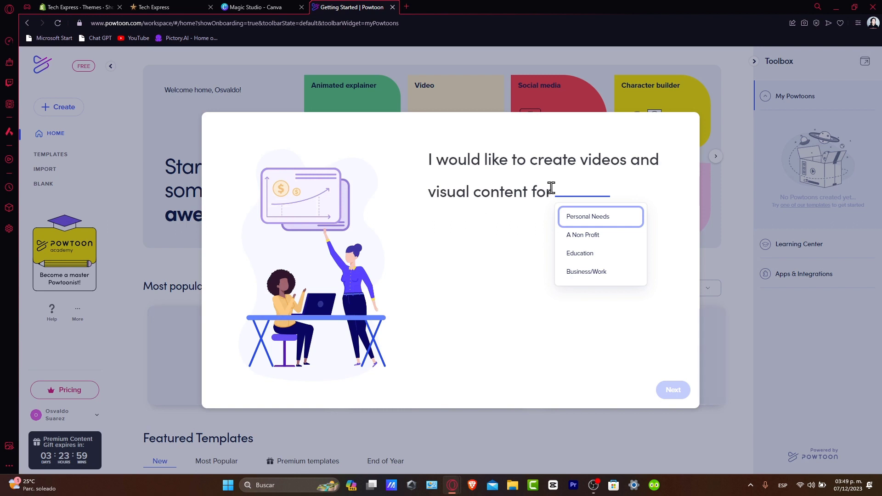
{"action": "left_click", "coordinate": [591, 218]}
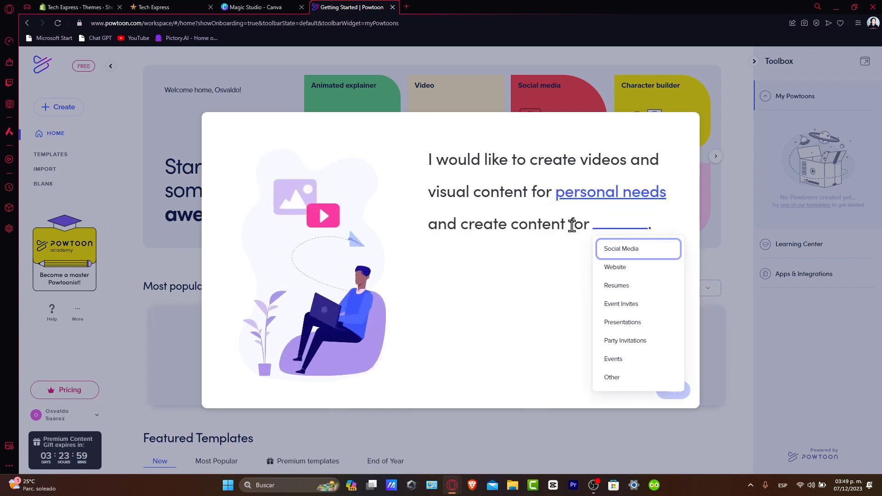
{"action": "left_click", "coordinate": [623, 248]}
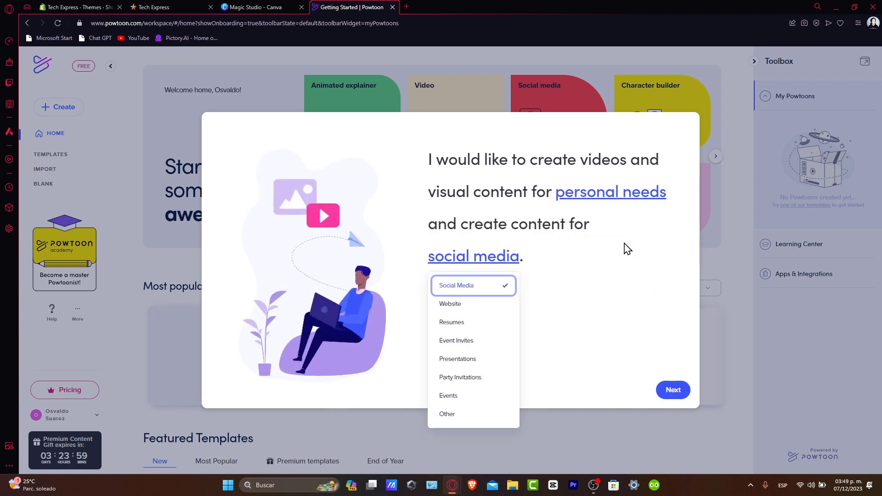
{"action": "left_click", "coordinate": [479, 291]}
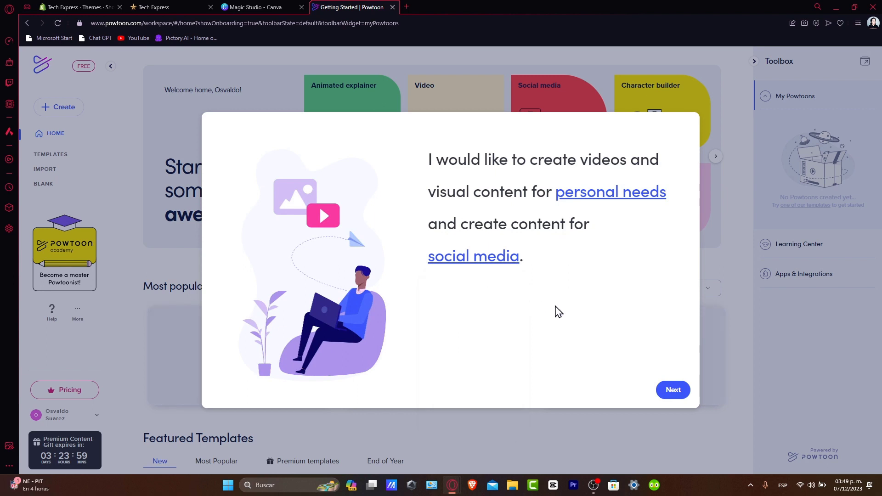
{"action": "left_click", "coordinate": [670, 389]}
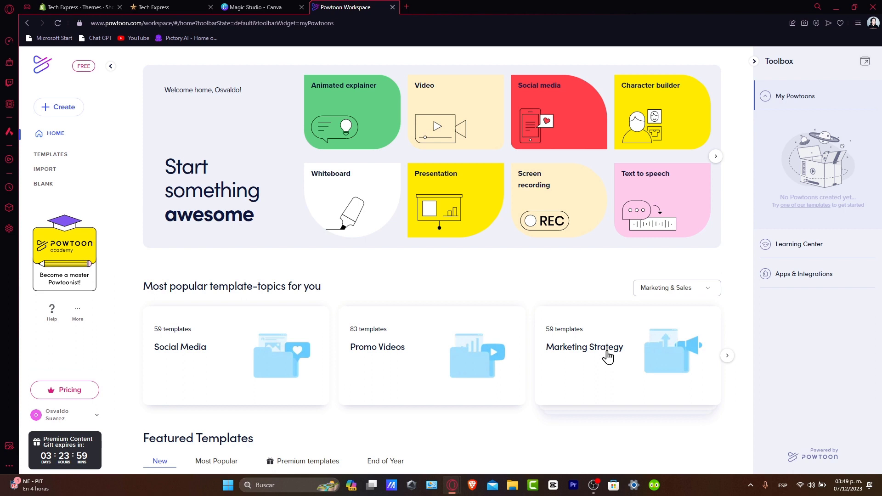
Filter the template gallery to Marketing & Sales and scroll to the Product Announcement Template
{"action": "left_click", "coordinate": [59, 157]}
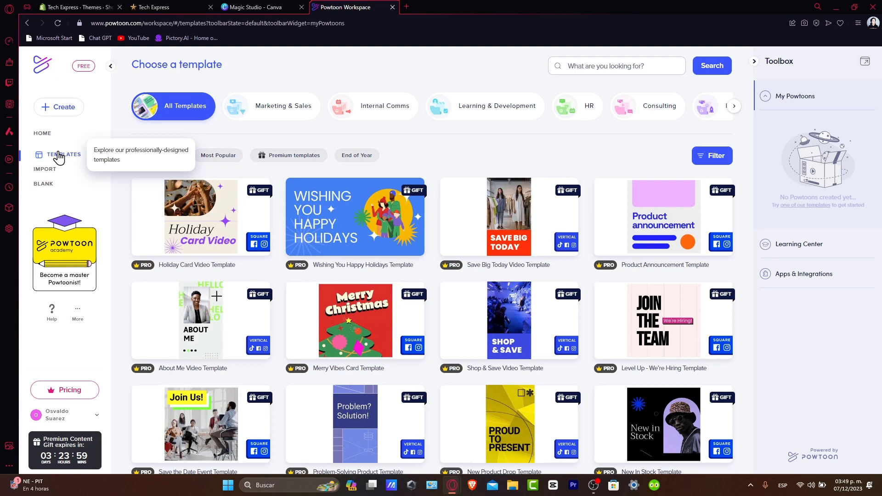
{"action": "left_click", "coordinate": [282, 120]}
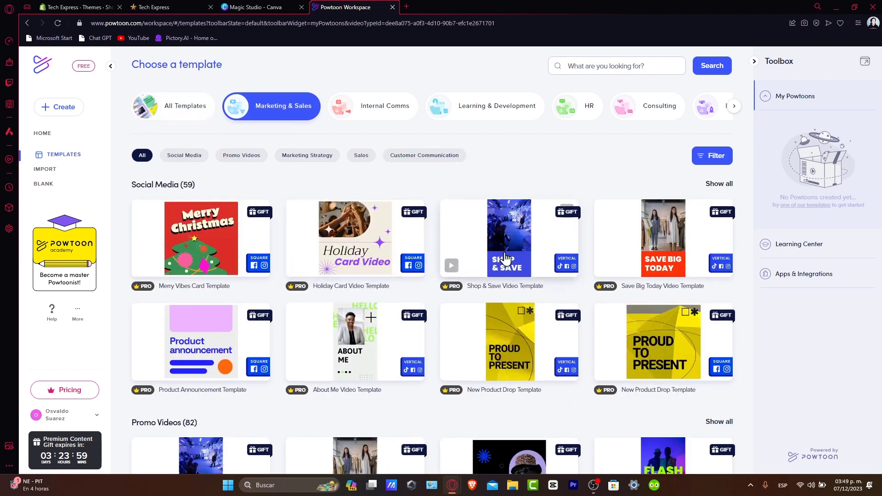
{"action": "scroll", "coordinate": [596, 261], "scroll_direction": "down", "scroll_amount": 6}
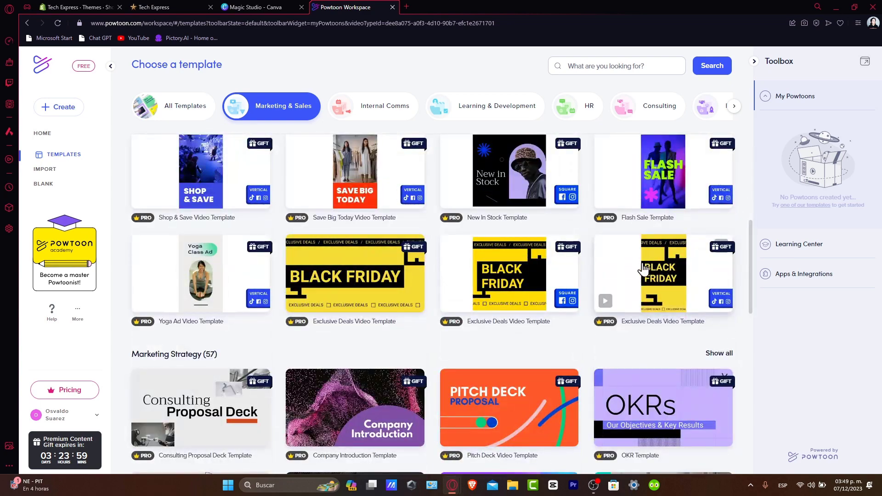
{"action": "scroll", "coordinate": [510, 261], "scroll_direction": "down", "scroll_amount": 6}
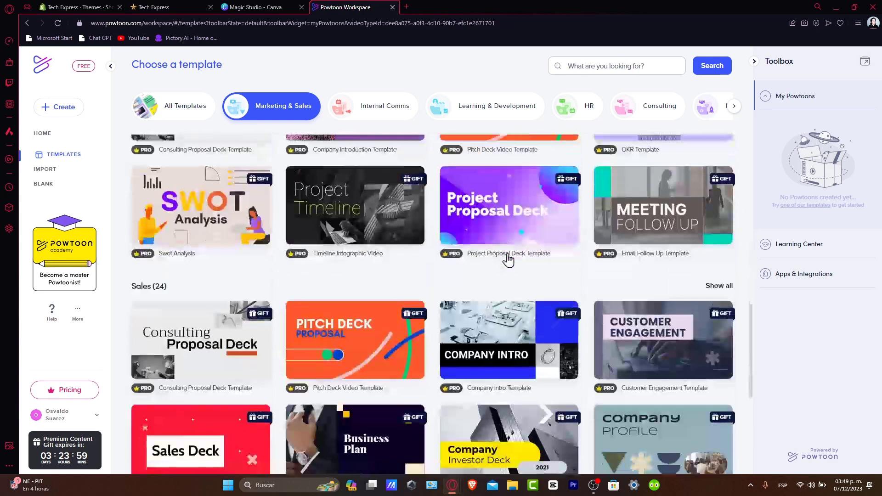
{"action": "scroll", "coordinate": [509, 260], "scroll_direction": "down", "scroll_amount": 5}
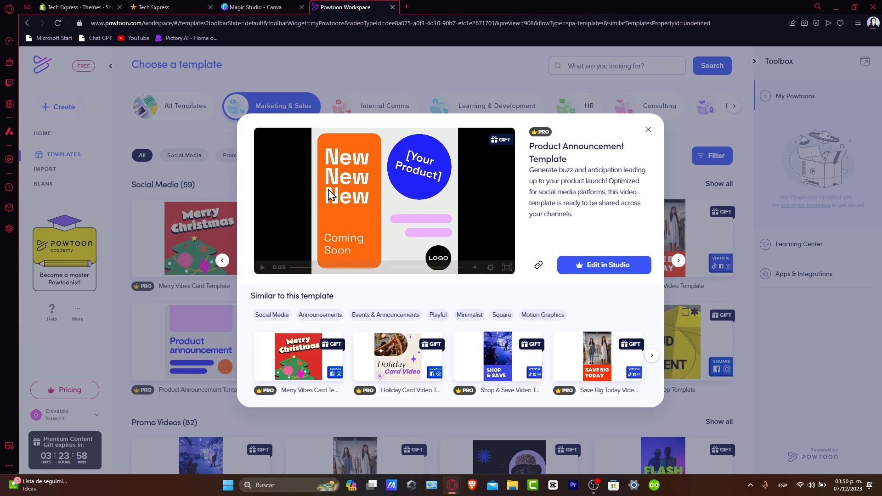
Open the Product Announcement Template in the Studio and dismiss the welcome video dialog
{"action": "left_click", "coordinate": [602, 271]}
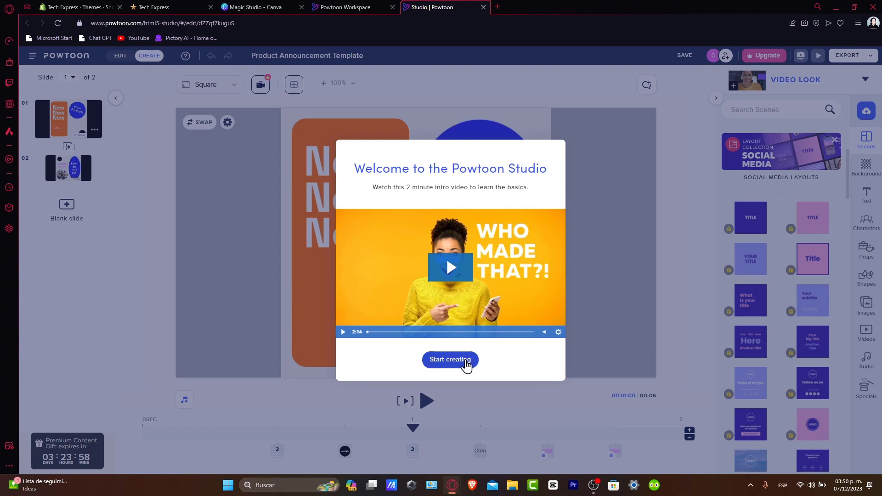
{"action": "left_click", "coordinate": [467, 364]}
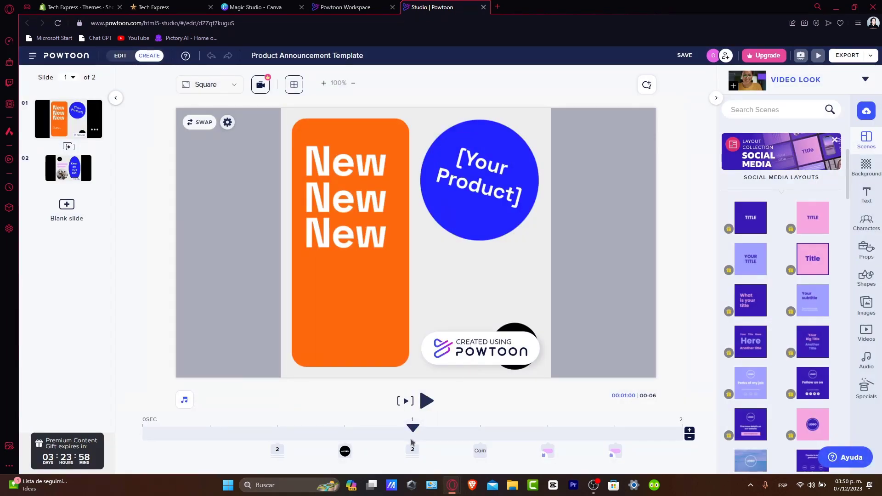
Change the headline to 'TECH TECH TECH' and reduce its font size so it fits
{"action": "left_click_drag", "start_coordinate": [413, 439], "coordinate": [629, 435]}
{"action": "left_click_drag", "start_coordinate": [555, 426], "coordinate": [345, 419]}
{"action": "double_click", "coordinate": [343, 217]}
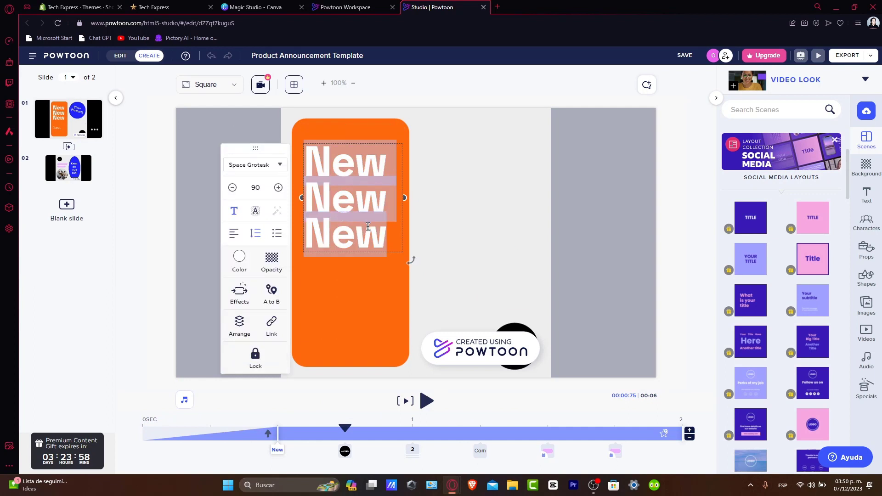
{"action": "type", "text": "TECH TECH TECH"}
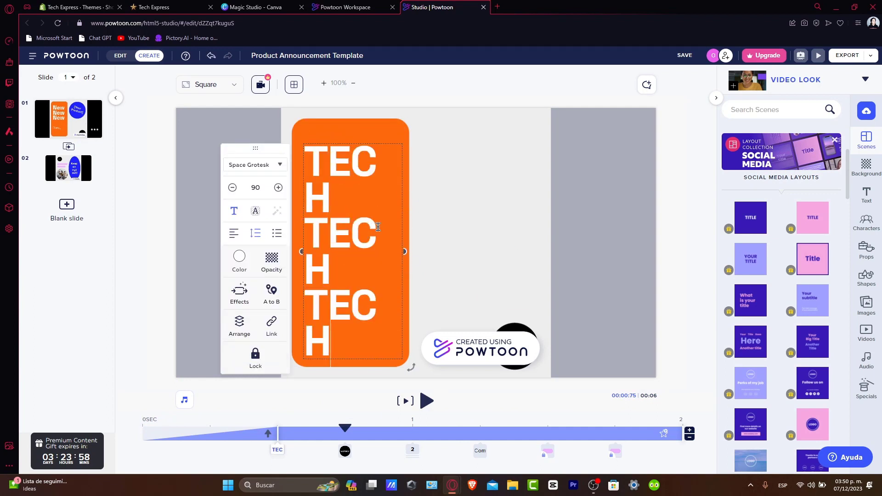
{"action": "key", "text": "ctrl+a"}
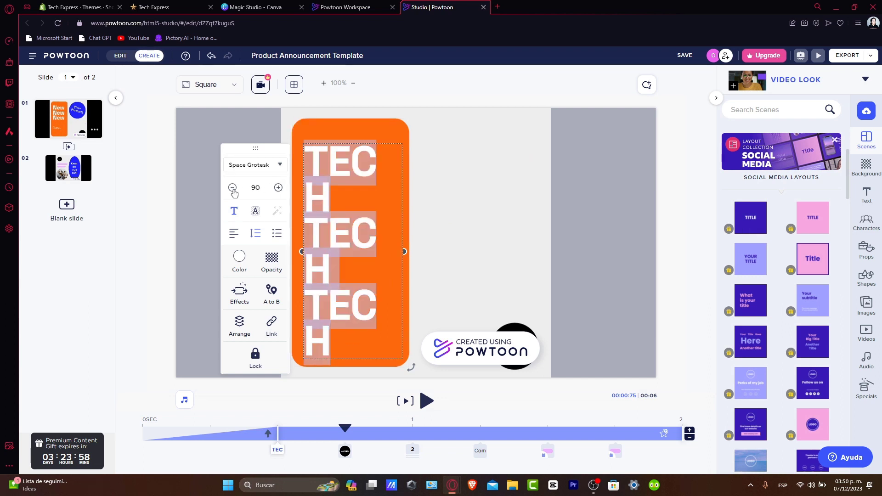
{"action": "left_click", "coordinate": [233, 188]}
{"action": "left_click", "coordinate": [233, 188]}
{"action": "left_click", "coordinate": [233, 187]}
{"action": "left_click", "coordinate": [233, 188]}
{"action": "left_click", "coordinate": [459, 294]}
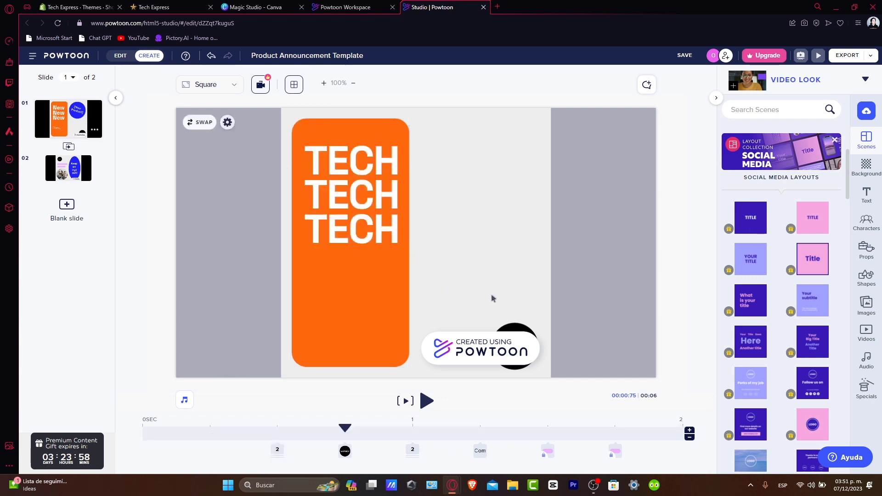
Replace 'Coming Soon' with 'TUTORIAL VIDEOS', splitting the two words onto separate lines
{"action": "left_click_drag", "start_coordinate": [337, 441], "coordinate": [548, 432]}
{"action": "double_click", "coordinate": [352, 330]}
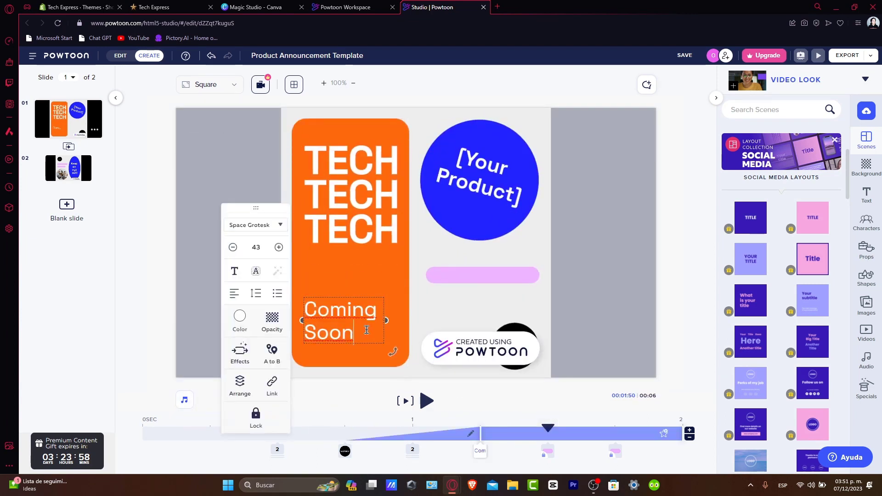
{"action": "left_click_drag", "start_coordinate": [353, 330], "coordinate": [307, 307]}
{"action": "type", "text": "TUTORIAL VIDE"}
{"action": "key", "text": "BackSpace"}
{"action": "key", "text": "BackSpace"}
{"action": "key", "text": "BackSpace"}
{"action": "key", "text": "BackSpace"}
{"action": "key", "text": "Return"}
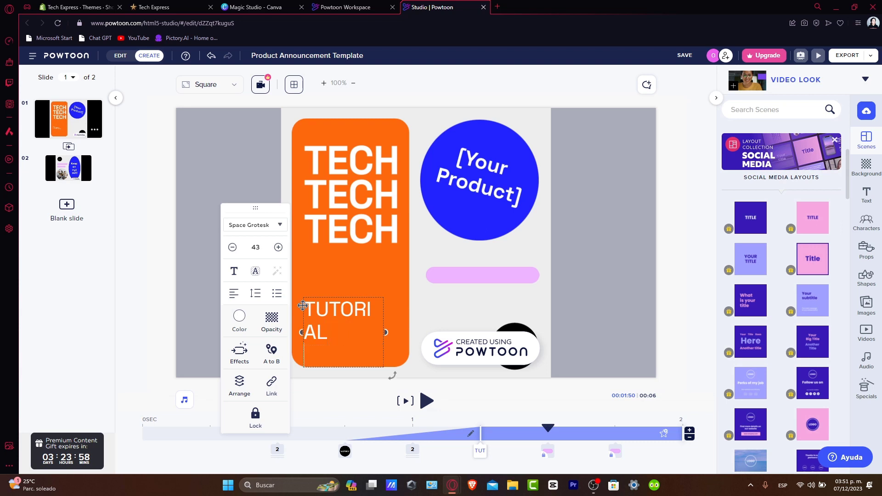
{"action": "type", "text": "VIDEOS"}
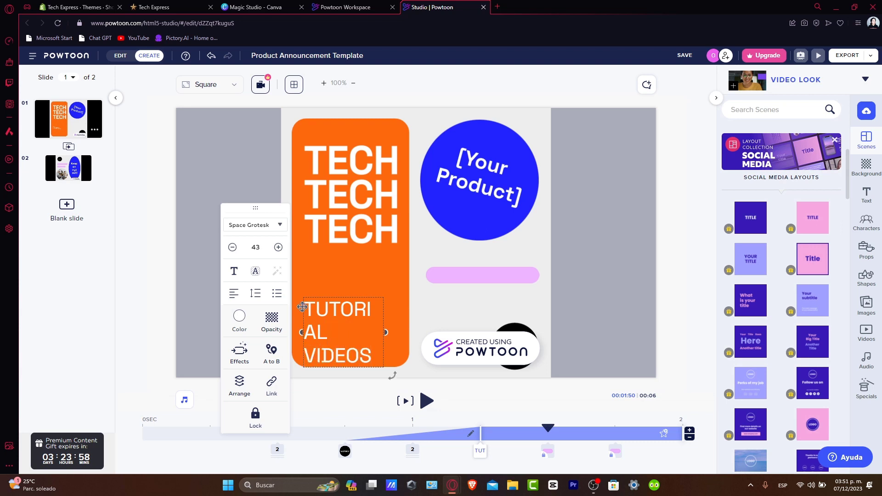
Shrink the subtitle font to 39 and widen its box to fit both lines
{"action": "left_click_drag", "start_coordinate": [371, 357], "coordinate": [309, 299]}
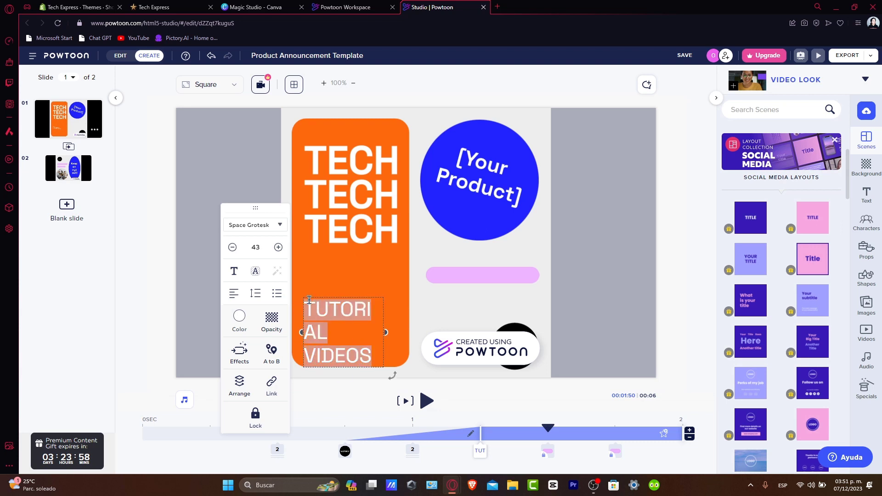
{"action": "left_click", "coordinate": [232, 249]}
{"action": "left_click", "coordinate": [232, 248]}
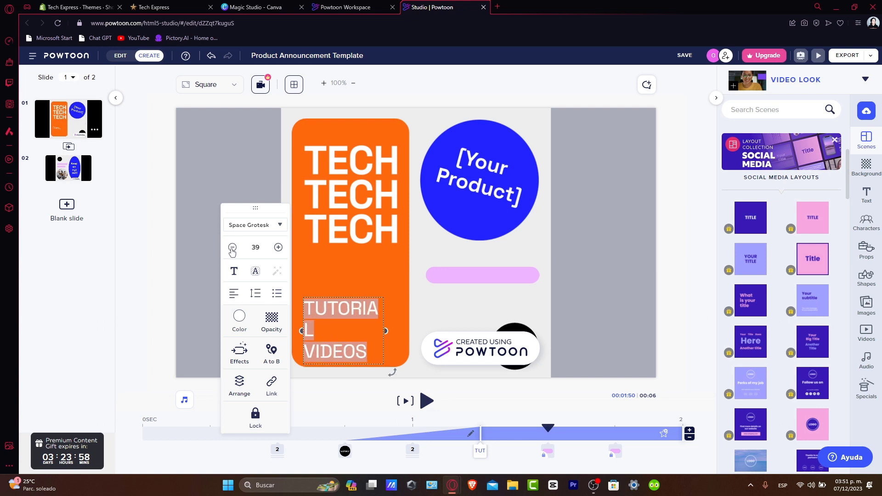
{"action": "left_click", "coordinate": [232, 248]}
{"action": "left_click_drag", "start_coordinate": [384, 332], "coordinate": [389, 330]}
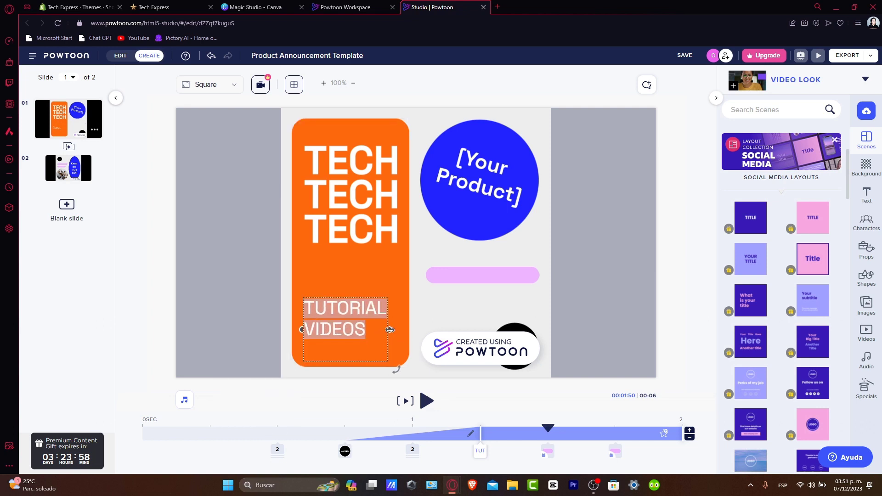
{"action": "left_click", "coordinate": [318, 326]}
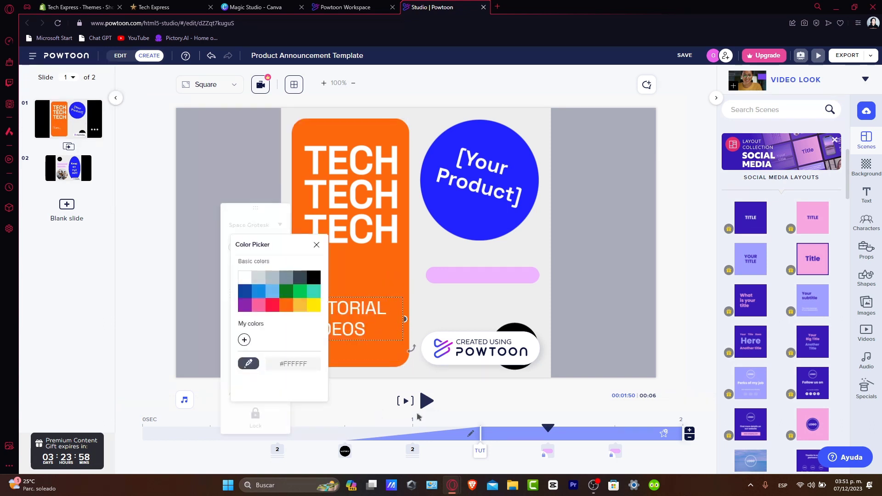
{"action": "left_click_drag", "start_coordinate": [547, 428], "coordinate": [616, 419]}
Overwrite the '[Your Product]' circle text with 'ai' and exit text editing
{"action": "left_click", "coordinate": [505, 196]}
{"action": "left_click", "coordinate": [505, 196]}
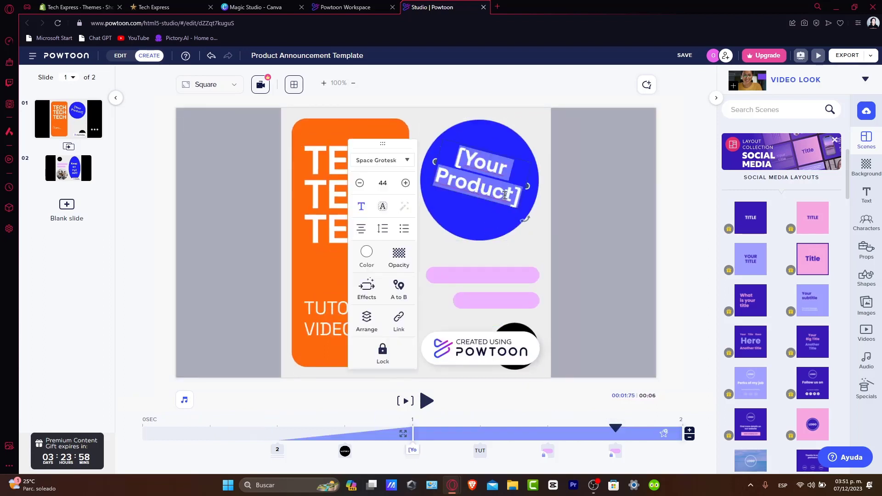
{"action": "type", "text": "ai"}
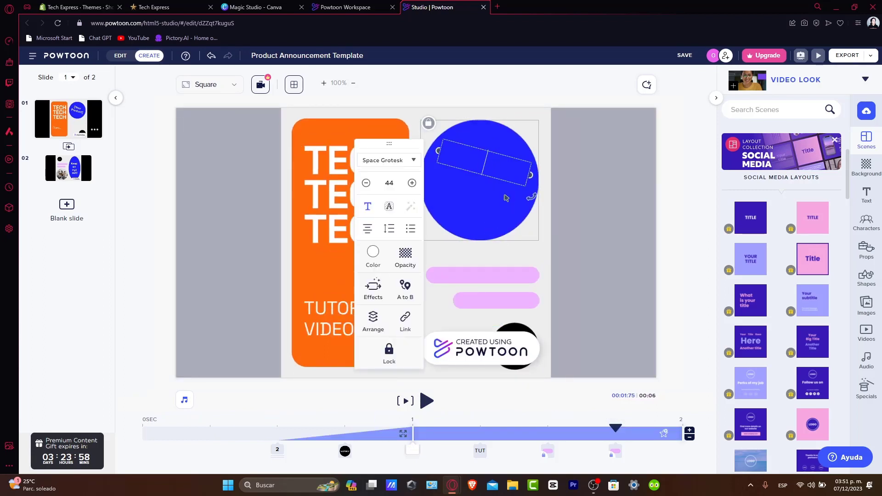
{"action": "left_click", "coordinate": [254, 429]}
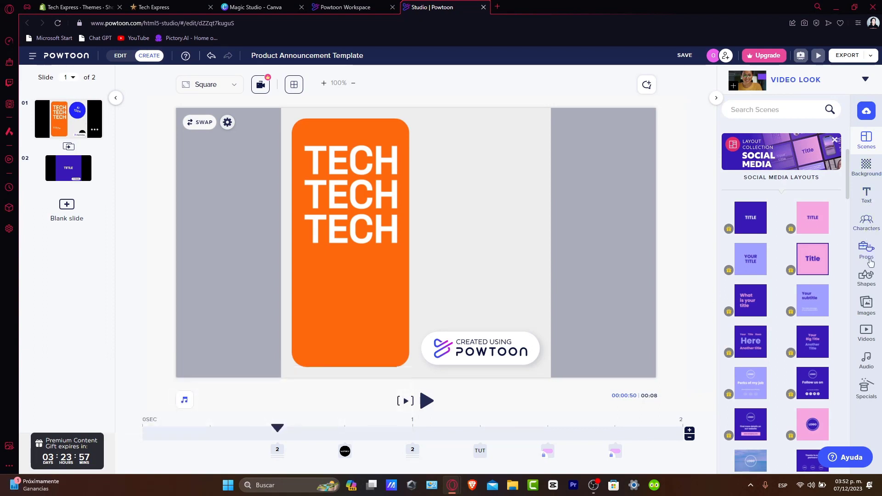
Expand the DUO pack in the character library after a brief detour through Audio
{"action": "left_click", "coordinate": [874, 228]}
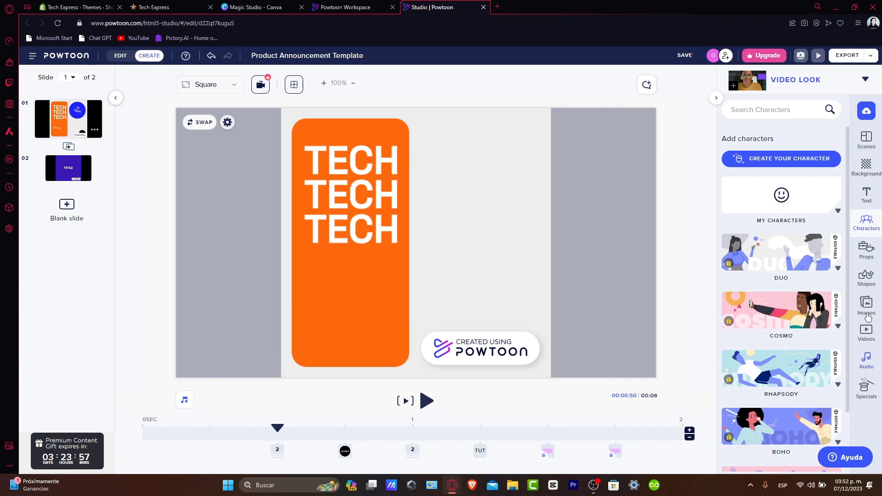
{"action": "left_click", "coordinate": [868, 366]}
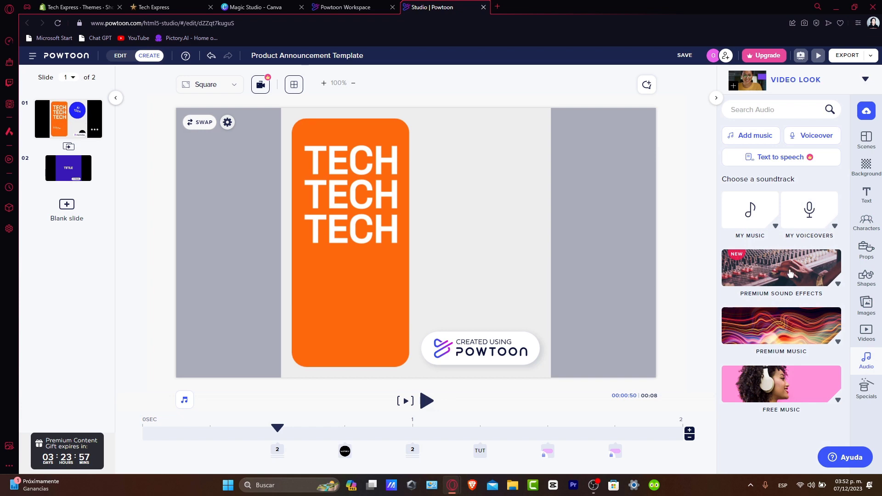
{"action": "left_click", "coordinate": [761, 138]}
{"action": "left_click", "coordinate": [572, 173]}
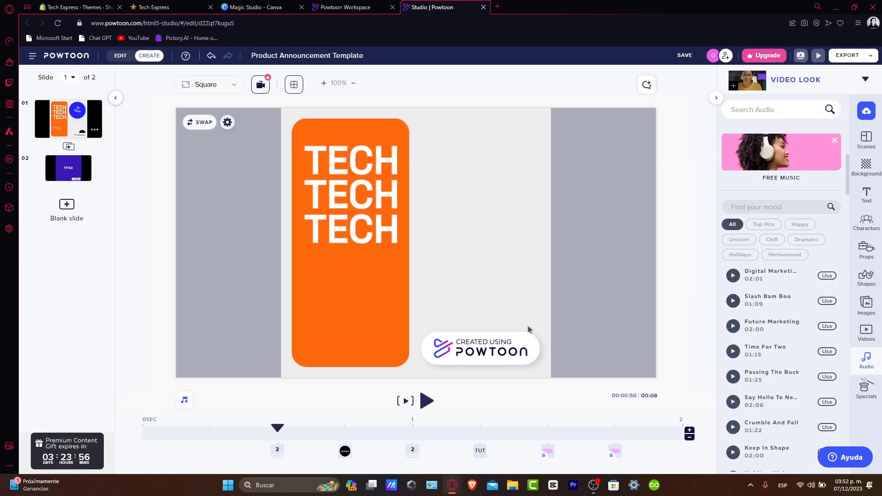
{"action": "scroll", "coordinate": [805, 175], "scroll_direction": "up", "scroll_amount": 5}
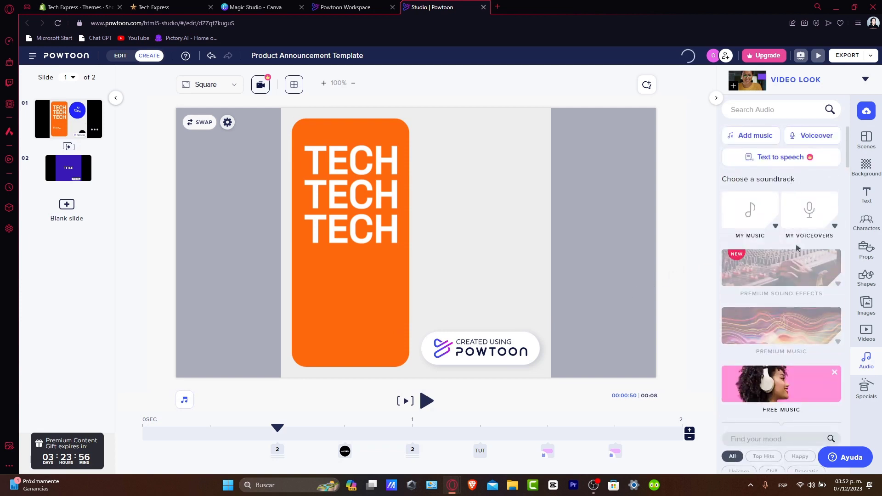
{"action": "left_click", "coordinate": [867, 225]}
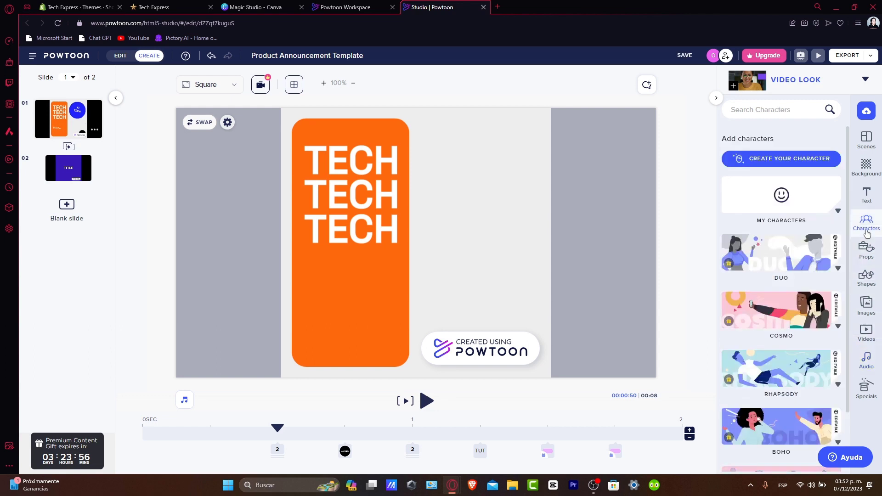
{"action": "left_click", "coordinate": [791, 263]}
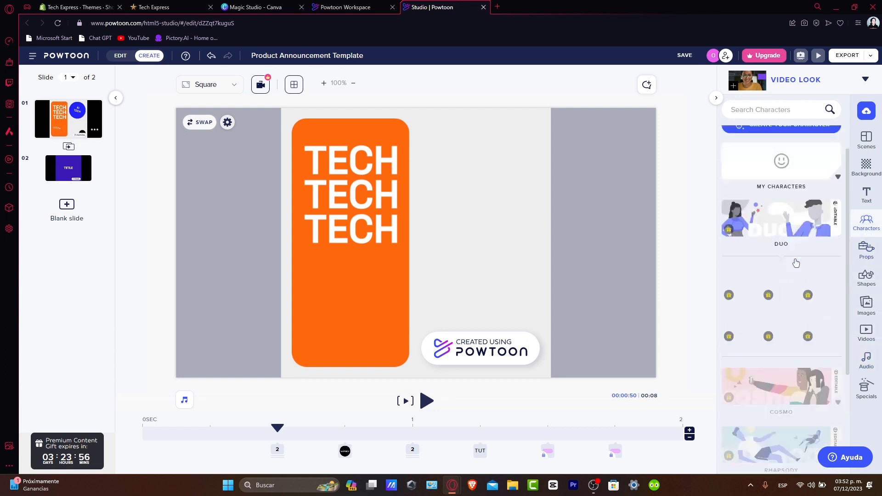
Add a DUO character, shrink it, and try the Texting, Applause and Radio poses
{"action": "left_click", "coordinate": [779, 260]}
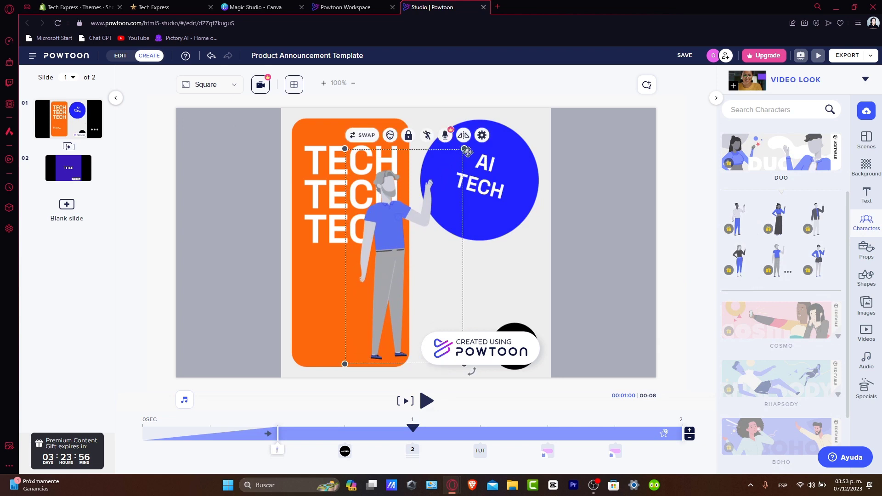
{"action": "left_click_drag", "start_coordinate": [464, 150], "coordinate": [408, 248]}
{"action": "left_click", "coordinate": [426, 230]}
{"action": "left_click", "coordinate": [304, 347]}
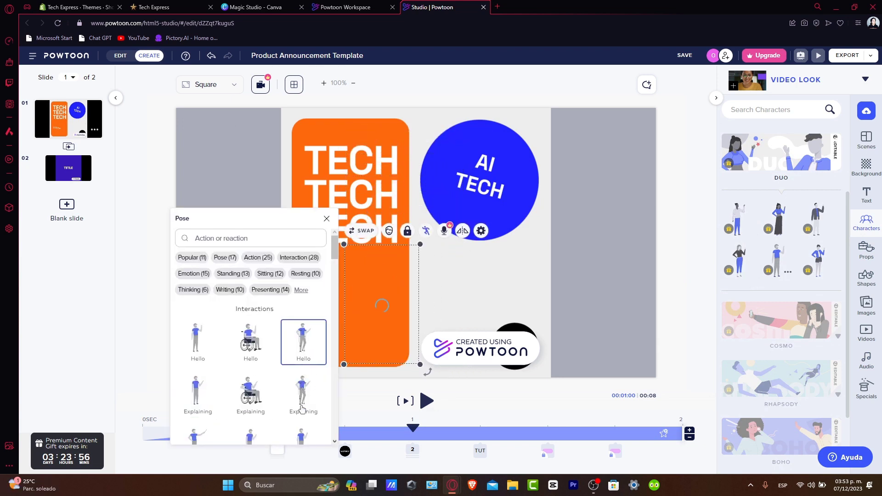
{"action": "left_click", "coordinate": [303, 416]}
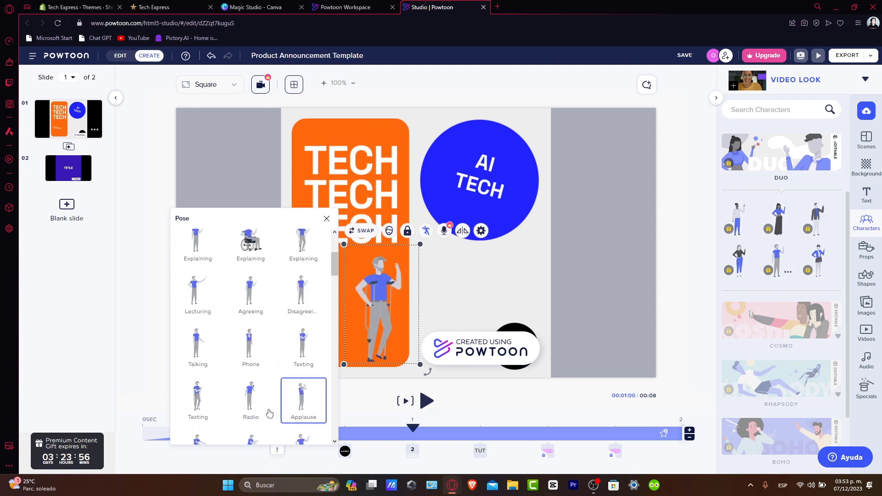
{"action": "left_click", "coordinate": [253, 412]}
{"action": "left_click", "coordinate": [198, 402]}
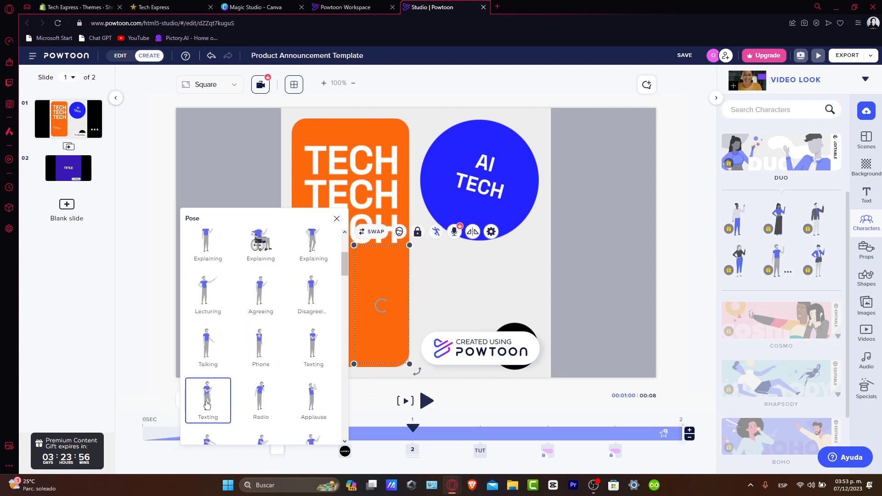
Give the character the Beating pose and nudge it slightly right and down
{"action": "scroll", "coordinate": [267, 399], "scroll_direction": "down", "scroll_amount": 3}
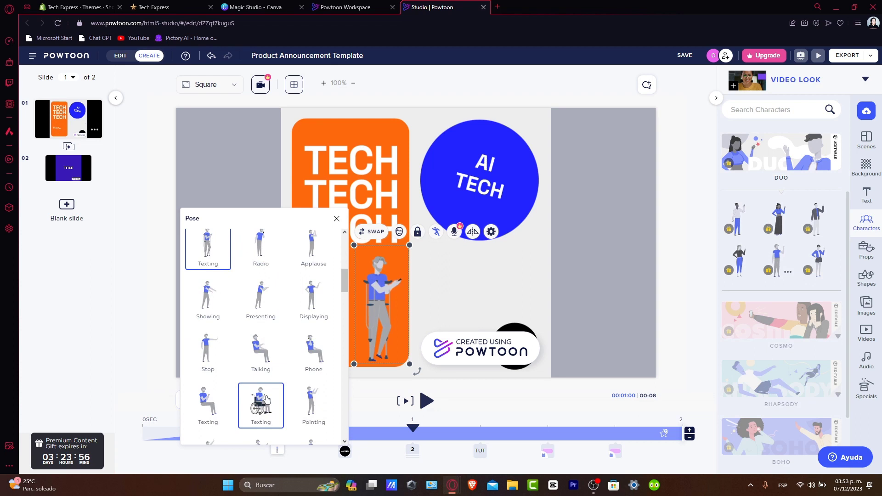
{"action": "scroll", "coordinate": [271, 401], "scroll_direction": "down", "scroll_amount": 6}
{"action": "scroll", "coordinate": [285, 411], "scroll_direction": "down", "scroll_amount": 5}
{"action": "scroll", "coordinate": [258, 382], "scroll_direction": "up", "scroll_amount": 5}
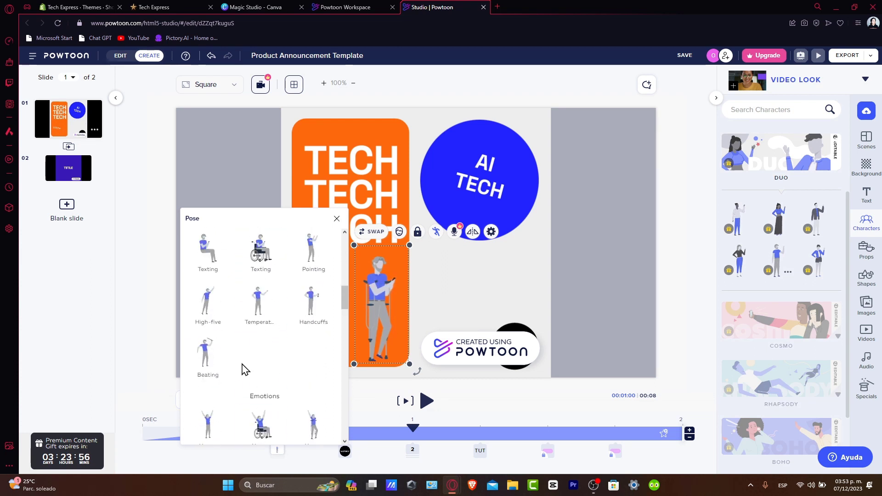
{"action": "left_click", "coordinate": [216, 361]}
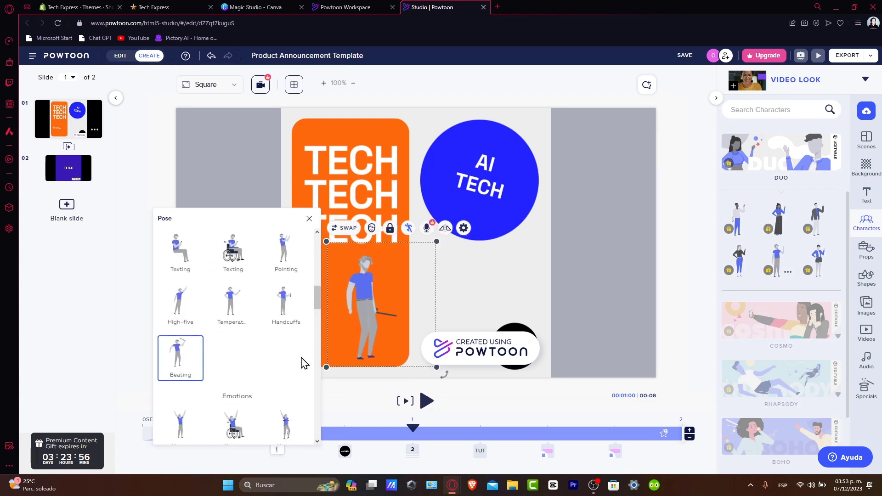
{"action": "left_click", "coordinate": [565, 283]}
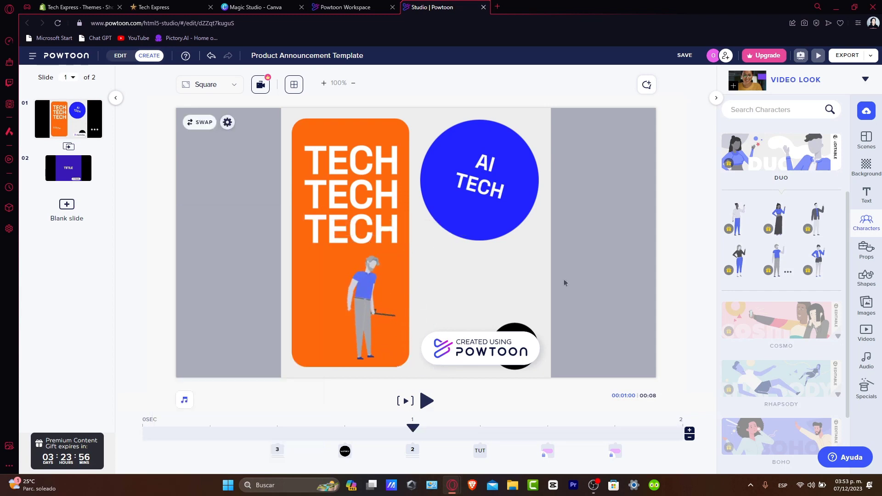
{"action": "left_click", "coordinate": [416, 315]}
{"action": "left_click_drag", "start_coordinate": [383, 317], "coordinate": [410, 333]}
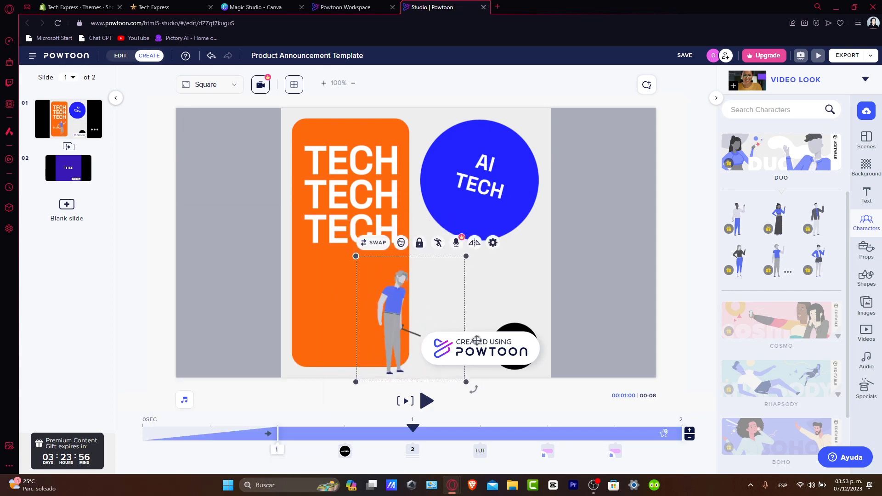